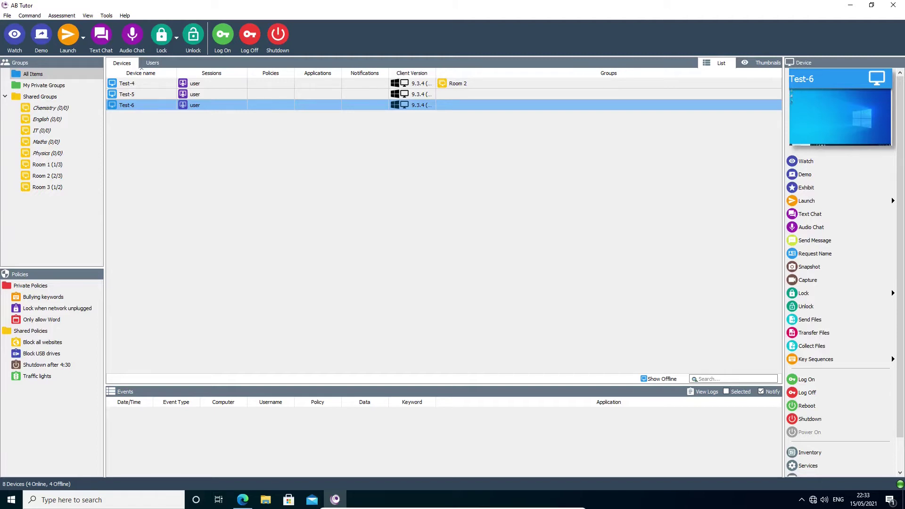
Draft a reboot warning 'This computer will reboot in 5 minutes.' with a 300-second countdown, then cancel the reboot.
click(815, 408)
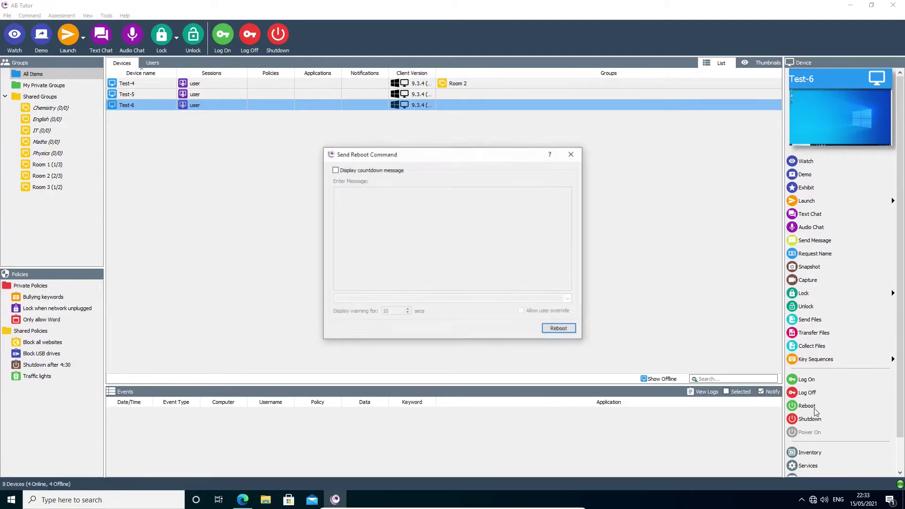
click(373, 172)
click(395, 239)
text(Thi)
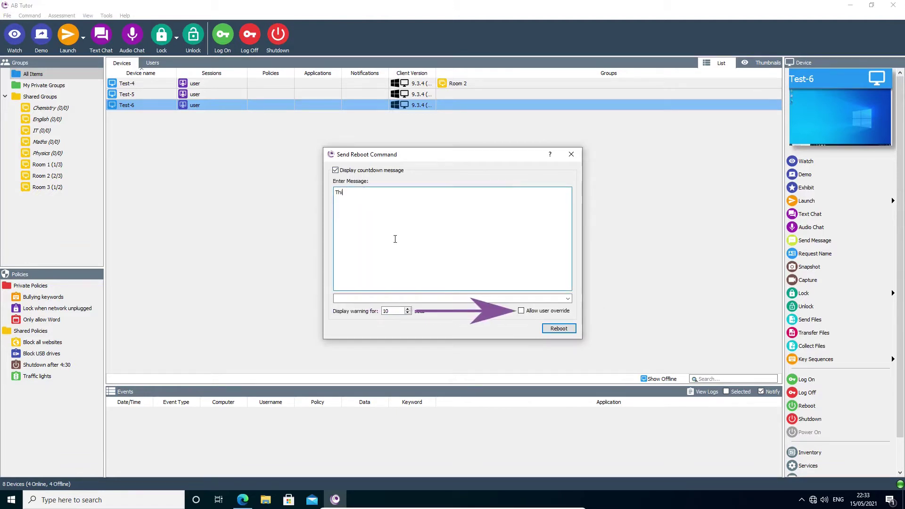
text(s computer will rebo)
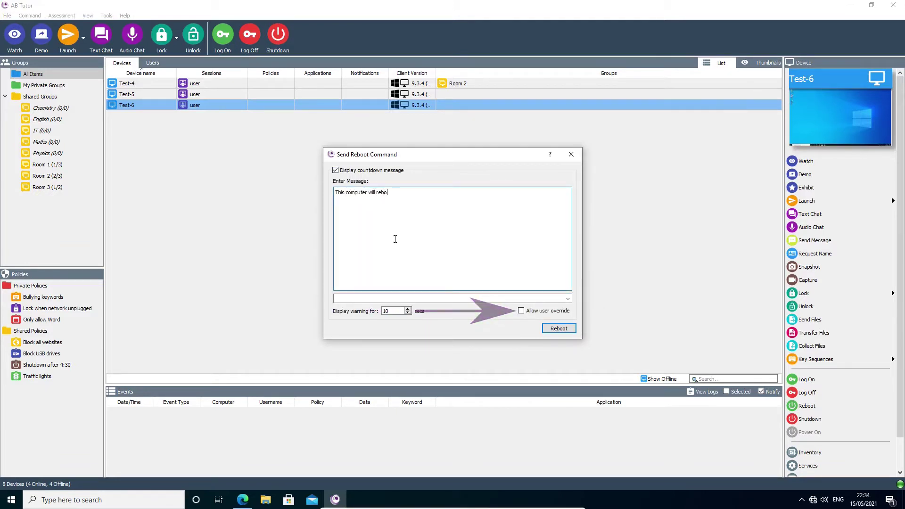
text(ot in 5 minutes.)
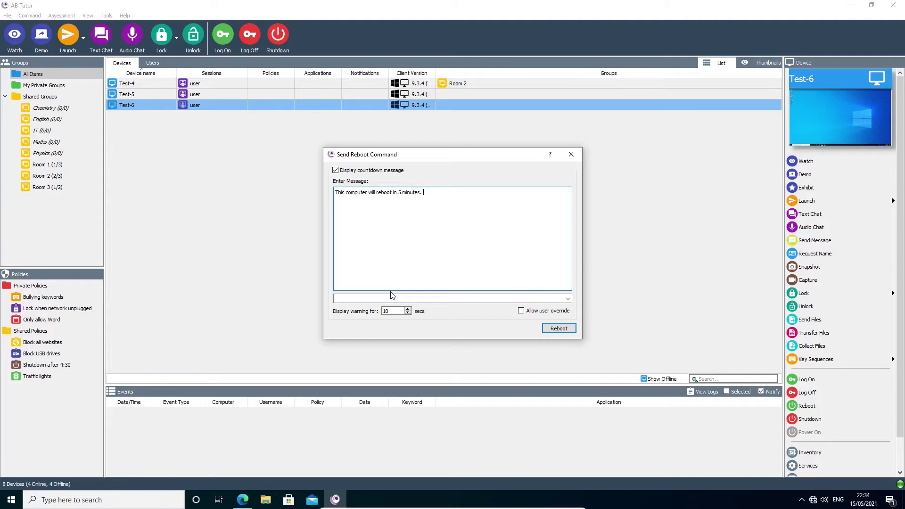
double_click(387, 311)
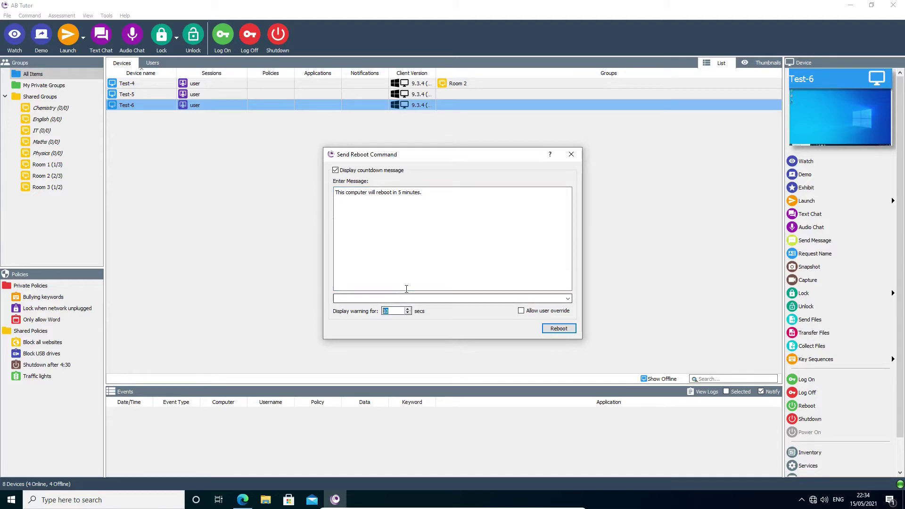
text(300)
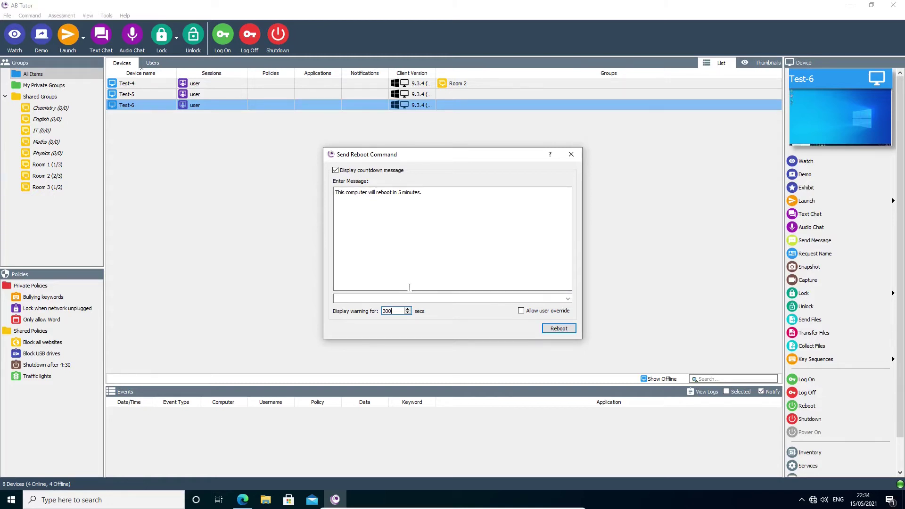
click(568, 299)
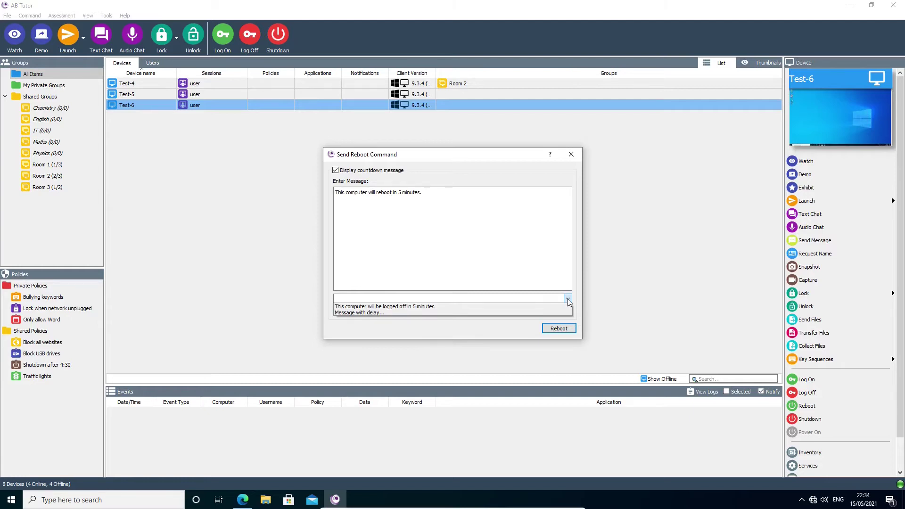
click(567, 298)
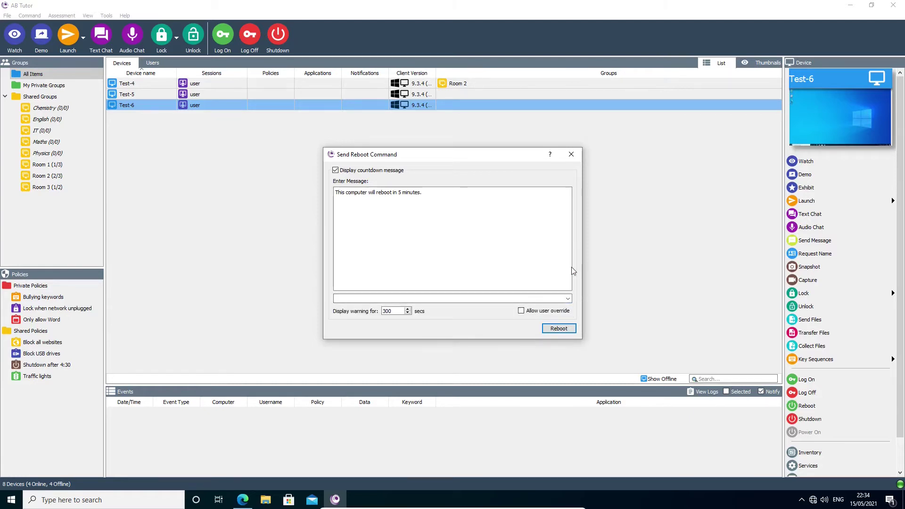
click(570, 155)
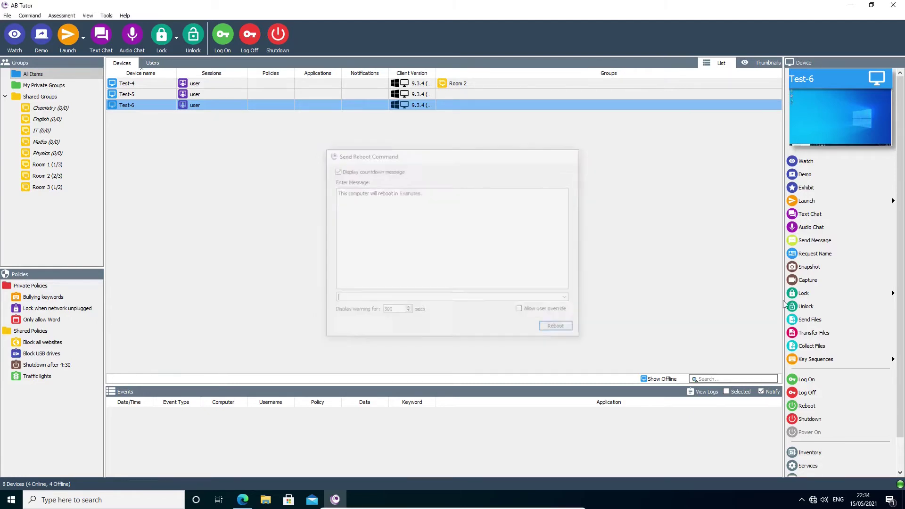
Prepare Test-6's shutdown with a 5-minute warning text, trying Sleep before settling on Power Off without countdown.
click(809, 419)
click(469, 204)
text(This computer will shut down in 5 minutes.)
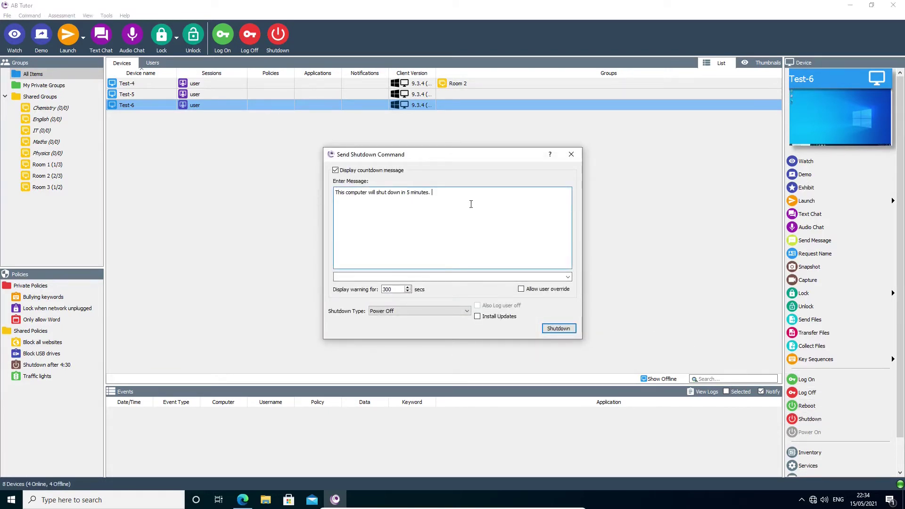
click(456, 312)
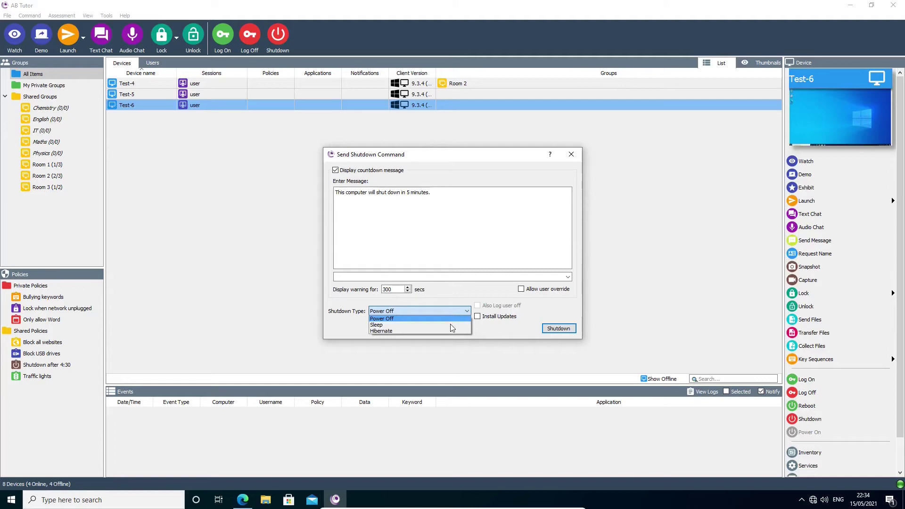
click(451, 325)
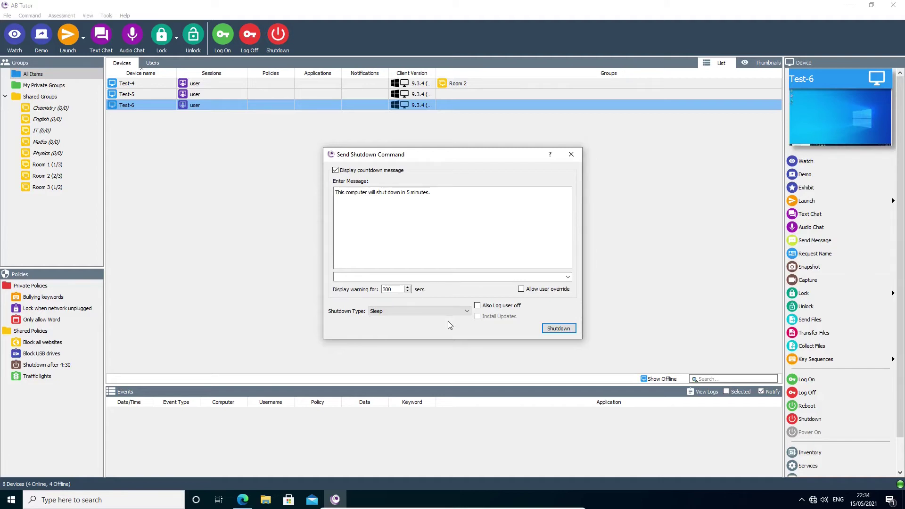
click(449, 311)
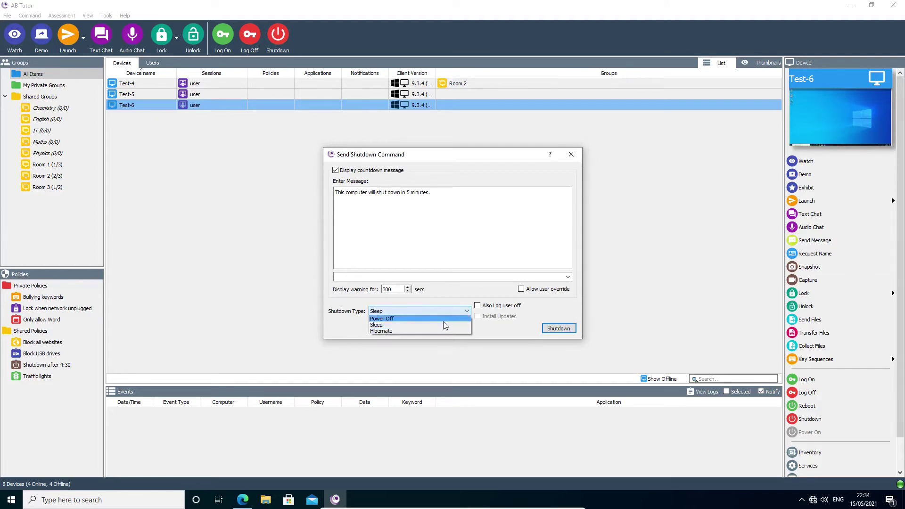
click(442, 321)
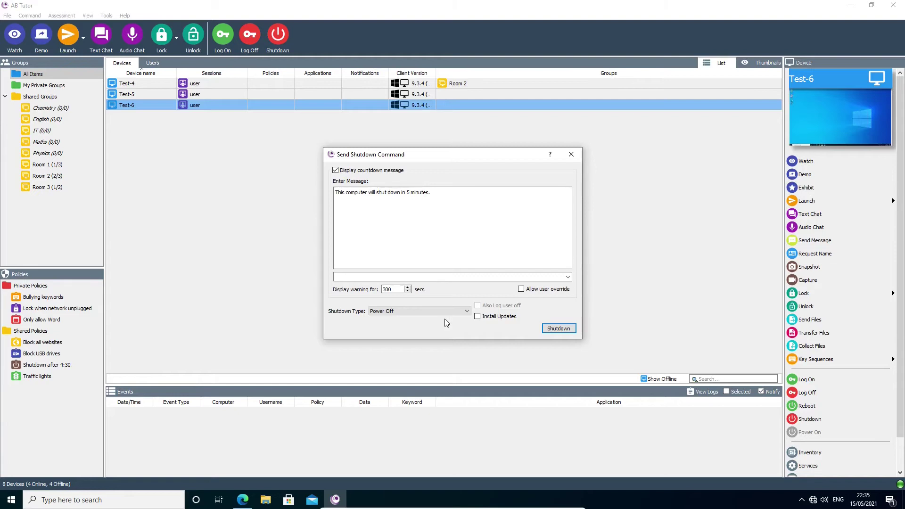
click(361, 171)
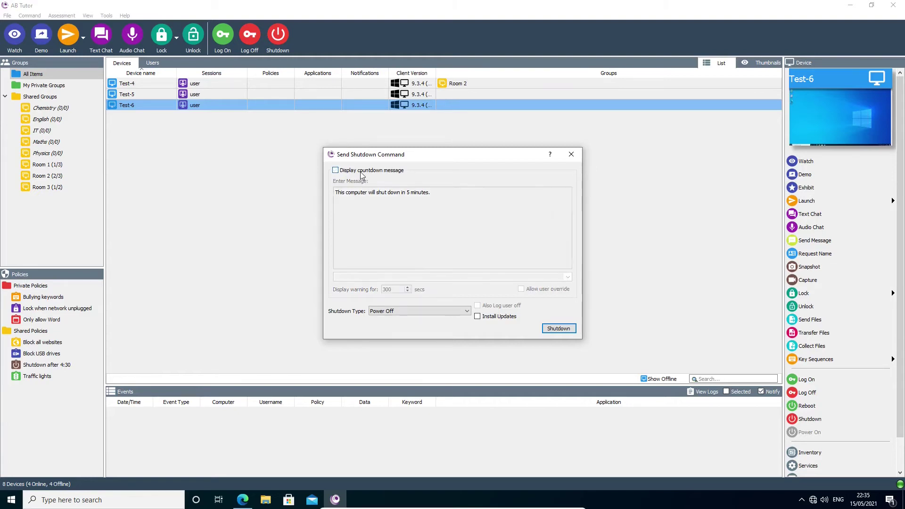
Send the Power Off shutdown to Test-6, then show offline devices and select Test-6.
click(551, 329)
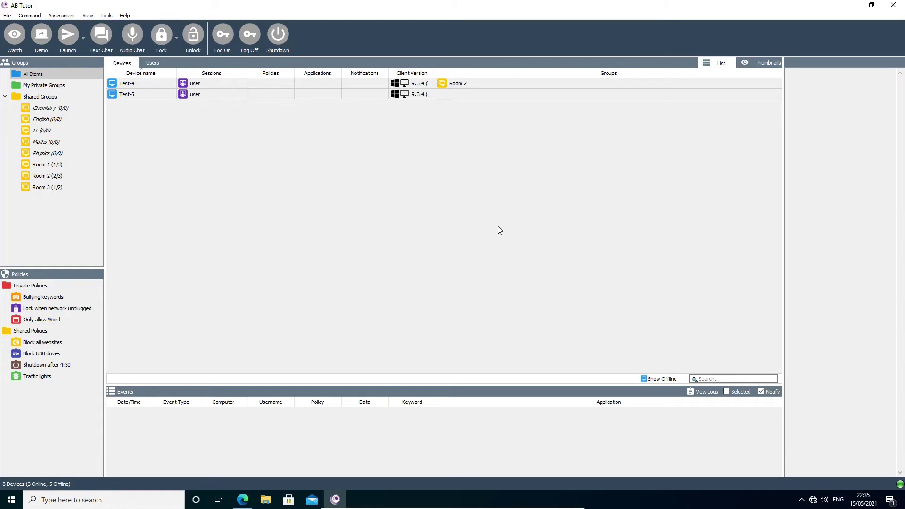
click(660, 379)
click(142, 149)
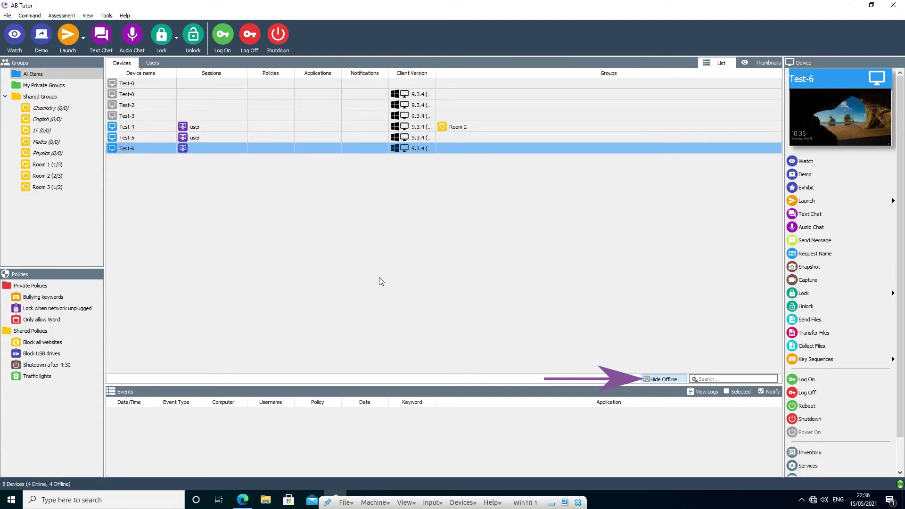
Turn on Wake on Lan scheduling in Room 3's group properties.
right_click(57, 189)
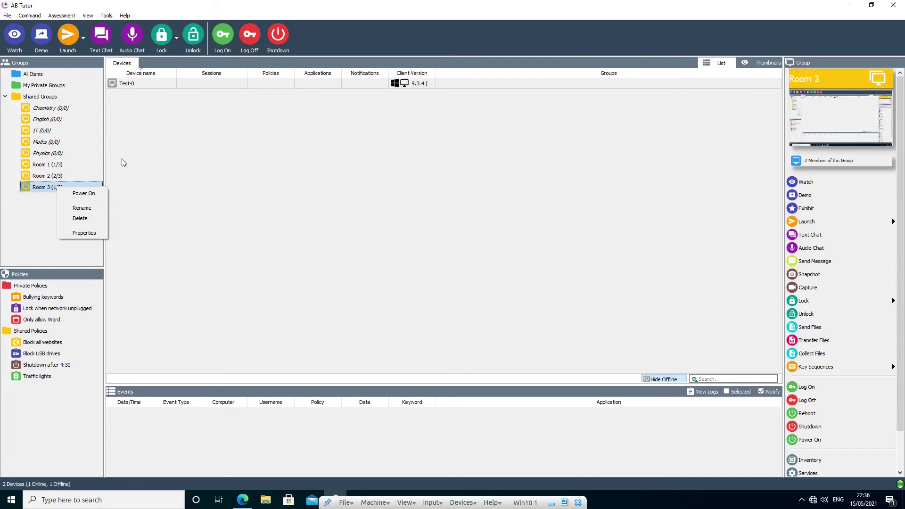
click(85, 233)
click(550, 145)
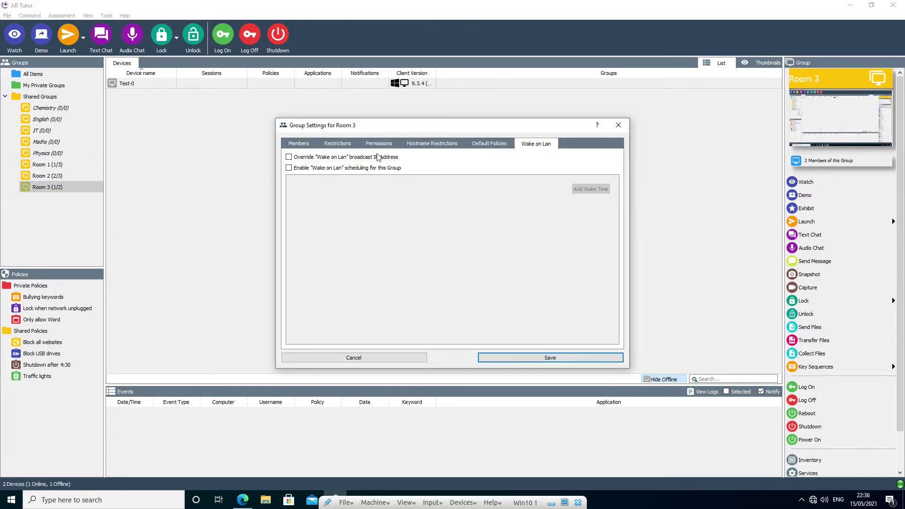
click(349, 169)
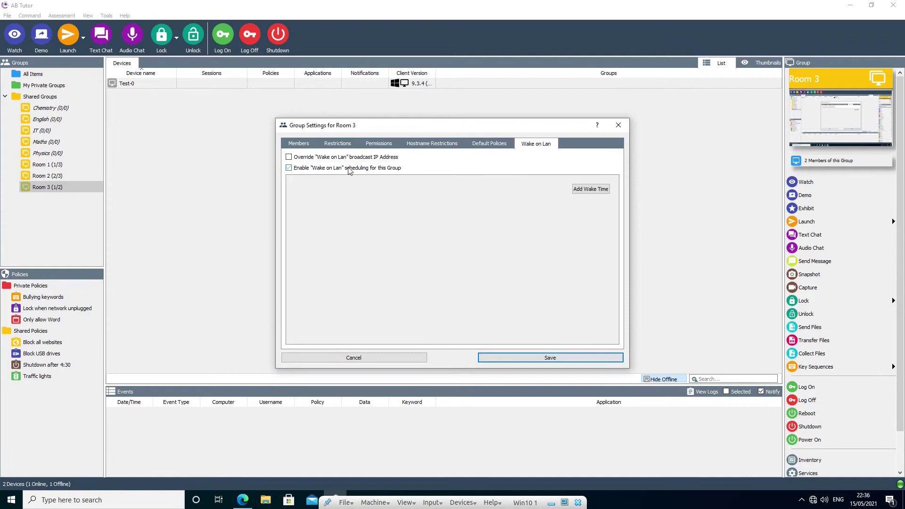
Add a Monday–Friday wake time at 08:00.
click(583, 189)
click(387, 196)
click(403, 197)
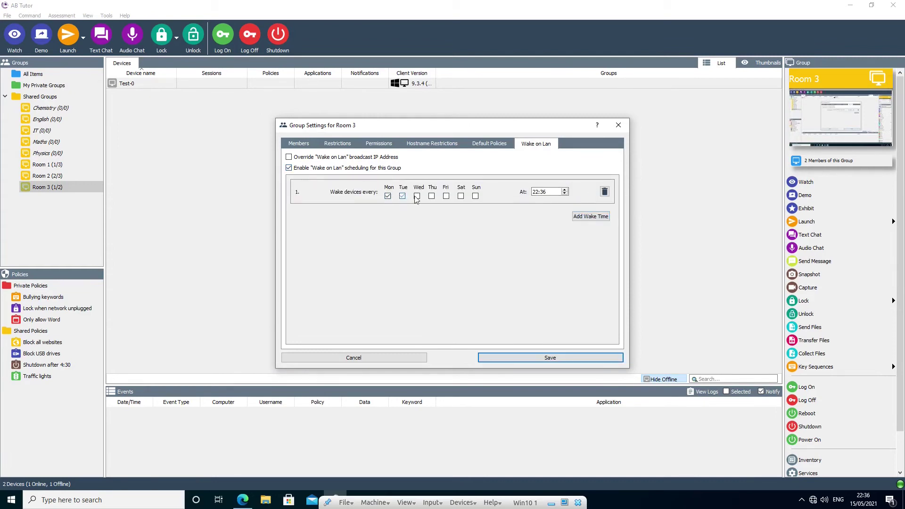
click(417, 196)
click(432, 196)
click(447, 196)
double_click(536, 192)
text(08:00)
Add a second wake time on Saturday at 12:30.
click(591, 217)
click(460, 223)
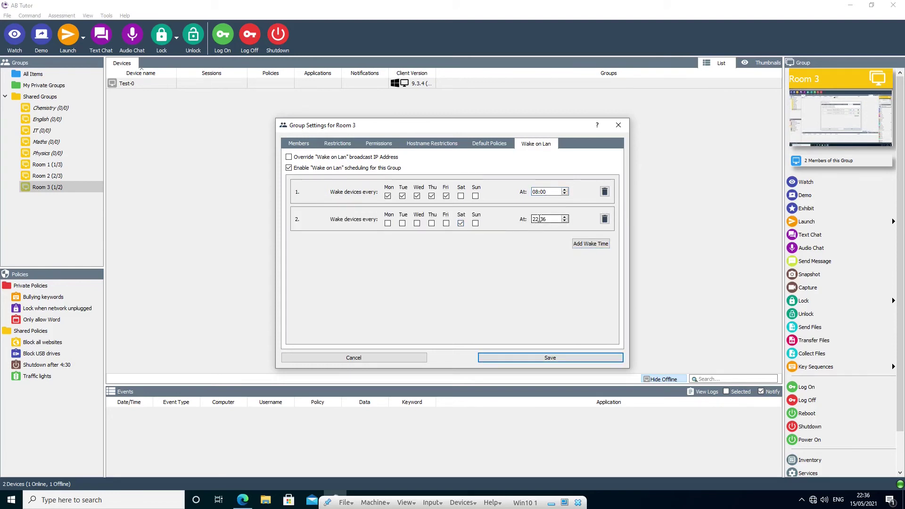
click(539, 219)
text(12:30)
Toggle scheduling off and on, delete the Saturday 12:30 wake time, and override the broadcast IP with 192.168.1.255.
click(372, 169)
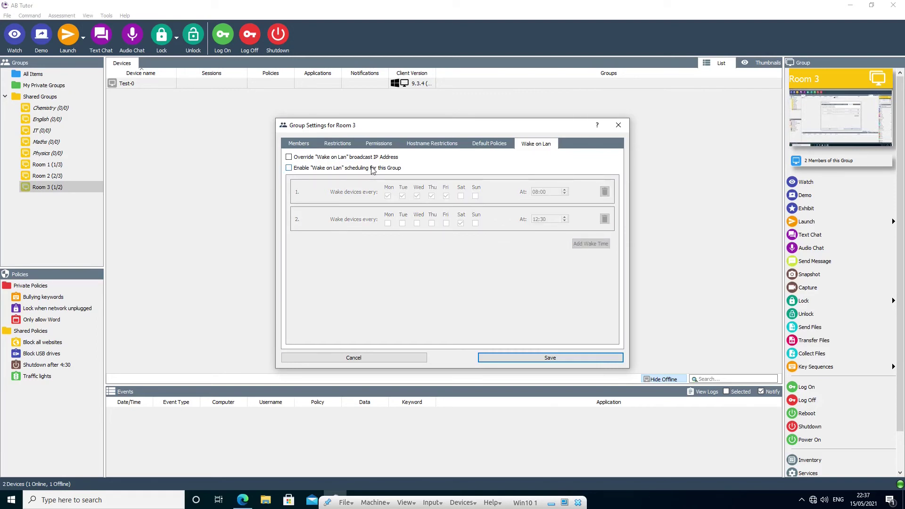
click(372, 169)
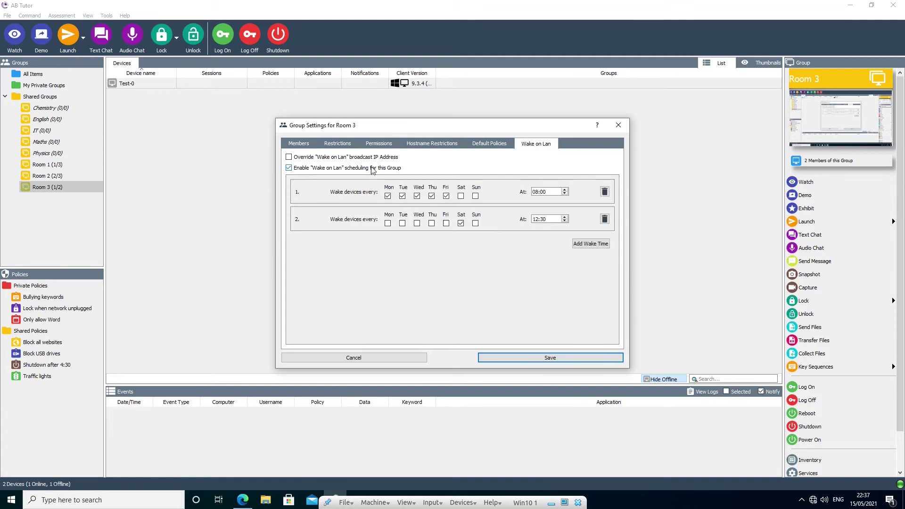
click(603, 221)
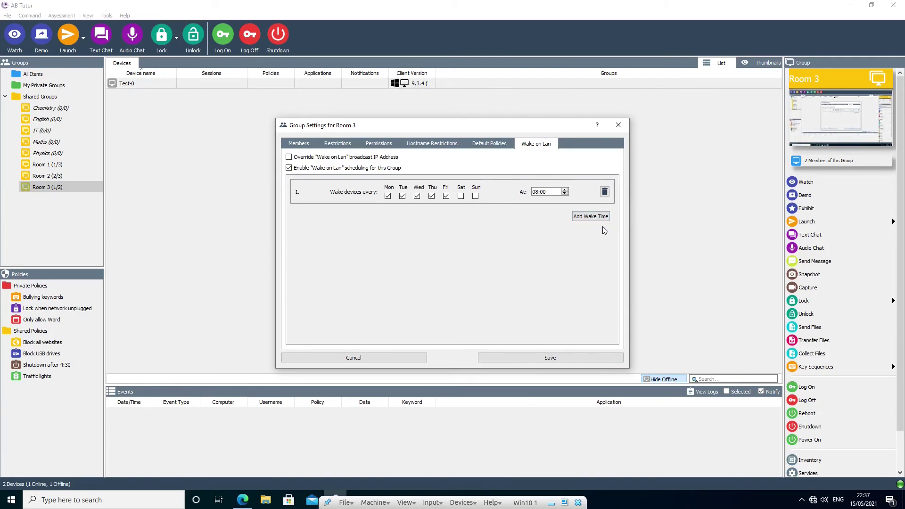
click(364, 157)
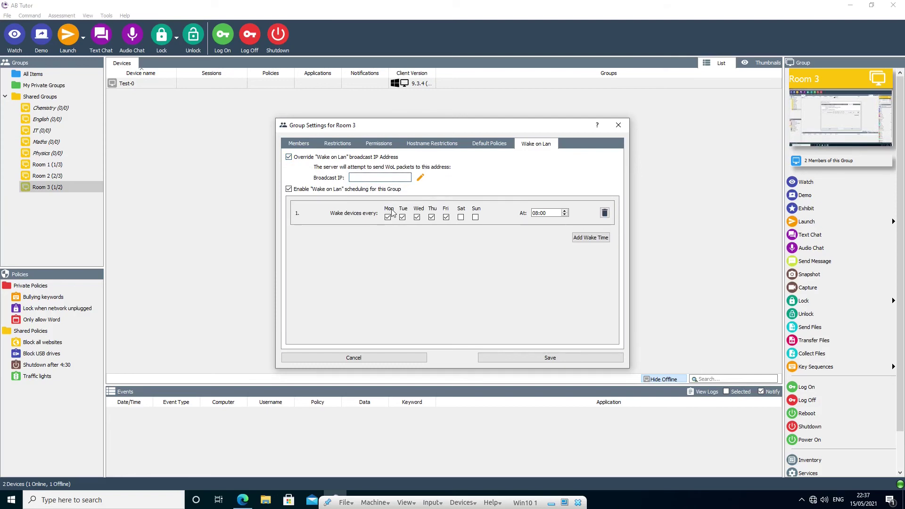
text(192.168.1.255)
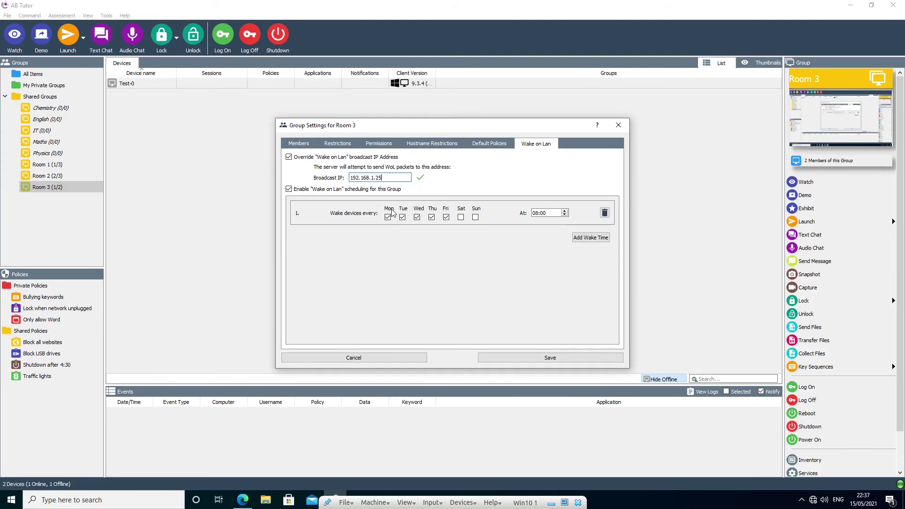